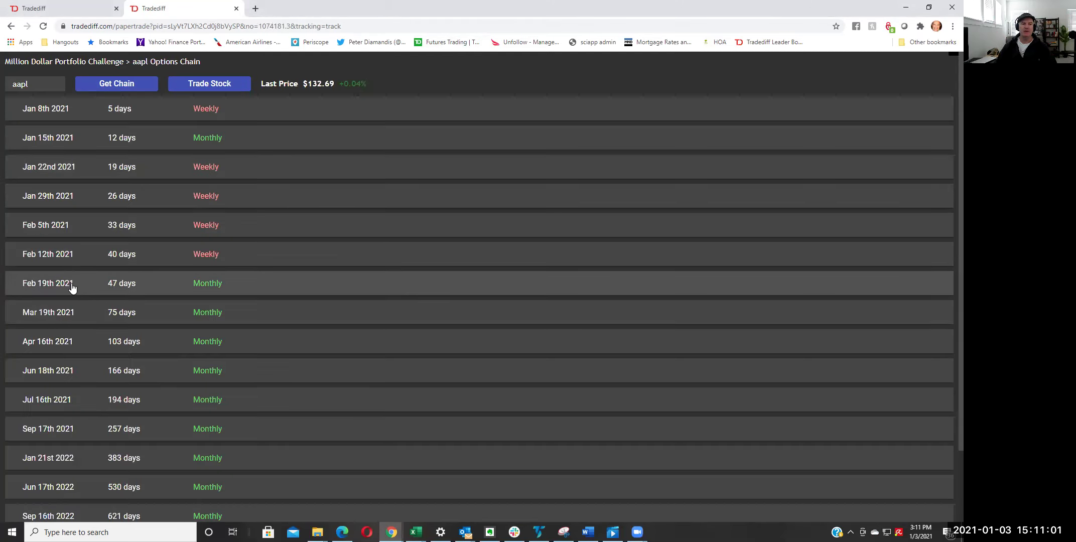
# Set up a sale of 3 AAPL Feb 19 2021 120 puts at the 2.78 bid.
pyautogui.click(63, 285)
pyautogui.scroll(-3, 743, 289)
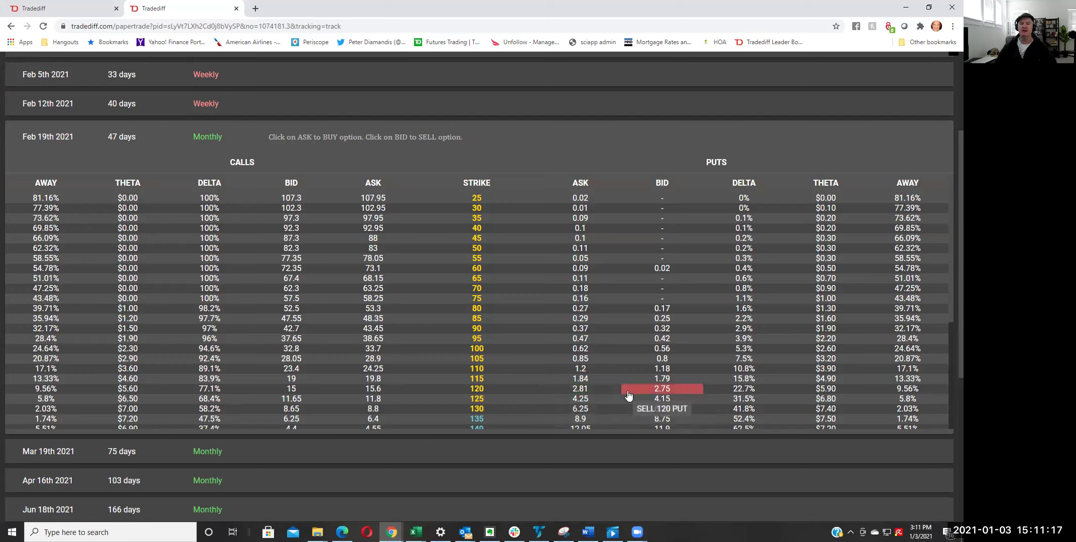
pyautogui.click(661, 392)
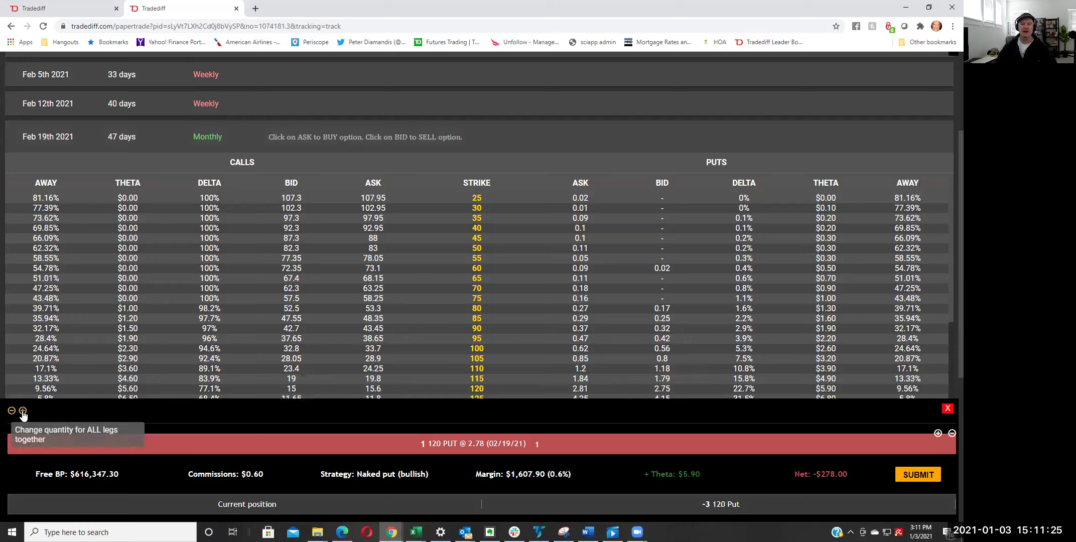
pyautogui.click(22, 411)
pyautogui.click(23, 411)
pyautogui.click(22, 410)
pyautogui.click(11, 412)
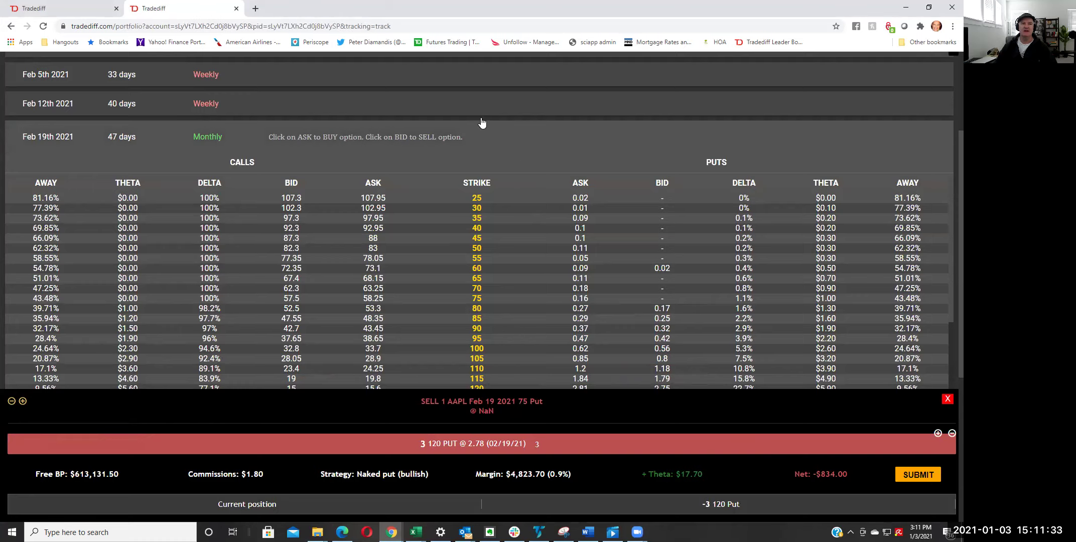
# Submit the AAPL put sale, then set up selling 5 INTC Feb 19 2021 45 puts at 1.04.
pyautogui.click(919, 475)
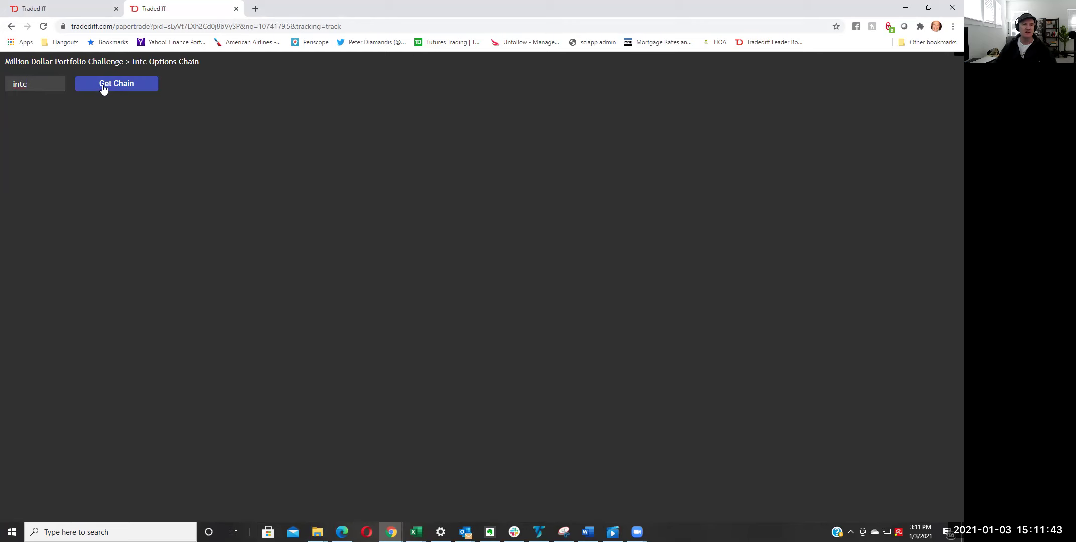
pyautogui.click(106, 87)
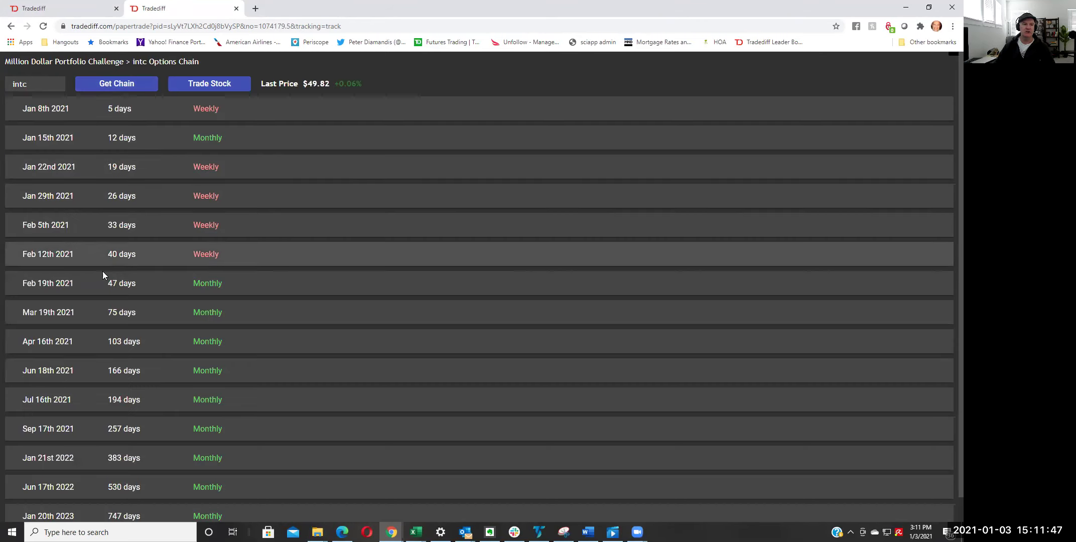
pyautogui.click(56, 283)
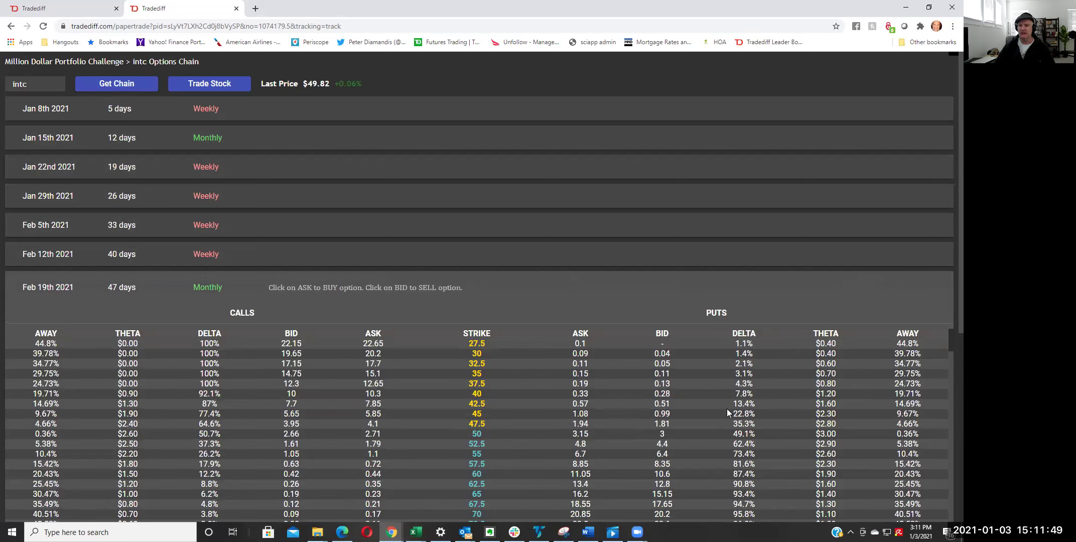
pyautogui.click(640, 414)
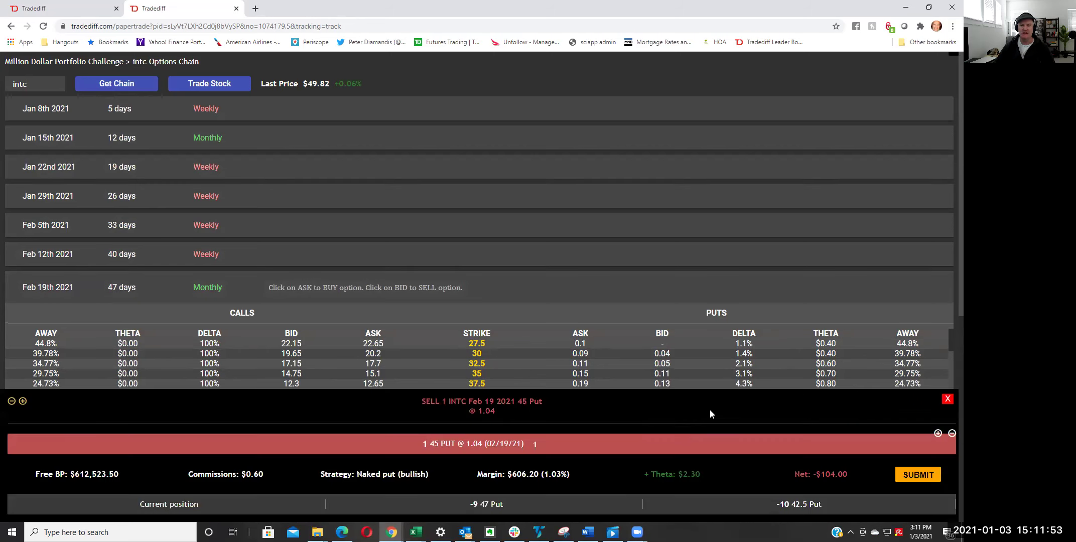
pyautogui.click(22, 401)
pyautogui.click(23, 401)
pyautogui.click(23, 401)
pyautogui.click(22, 402)
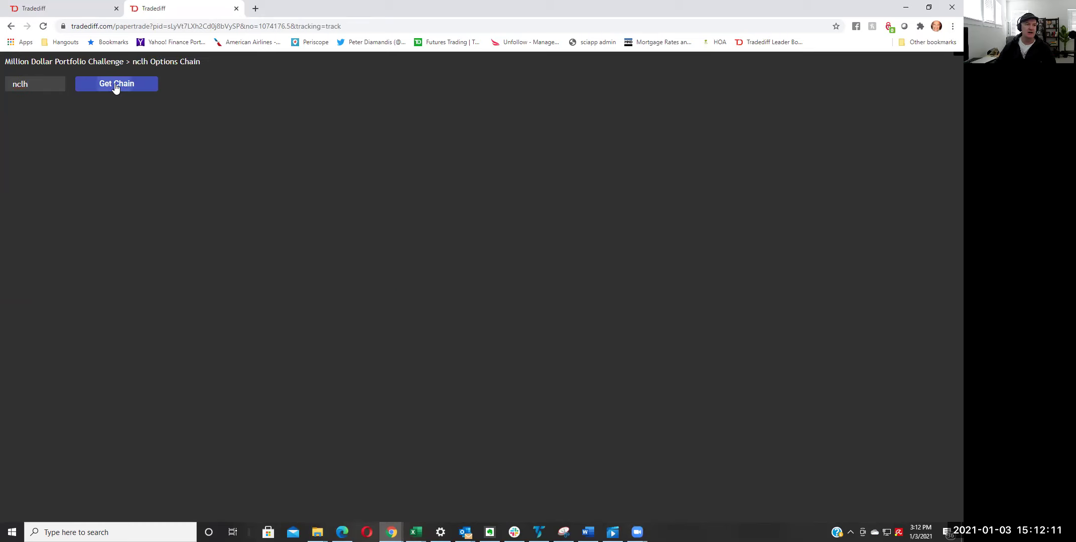
# Load the NCLH chain and start selling Feb 19 2021 35 calls at bid, raising the quantity.
pyautogui.click(115, 86)
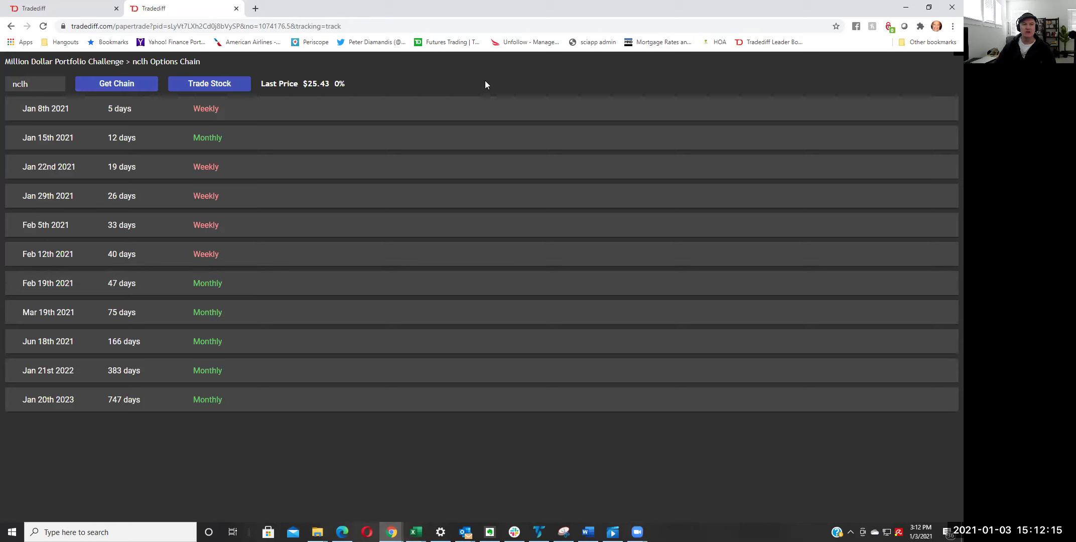
pyautogui.click(61, 286)
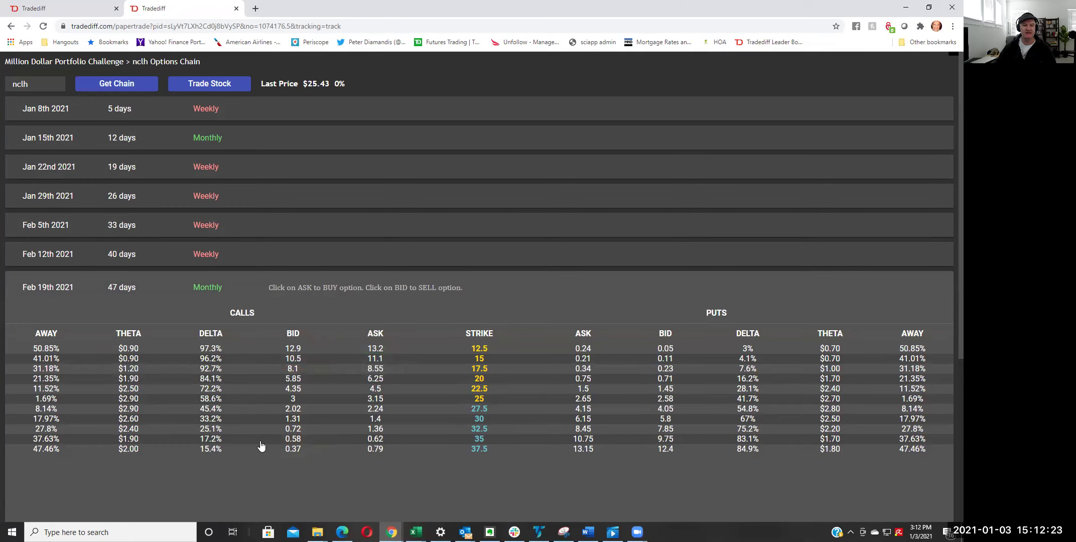
pyautogui.click(294, 440)
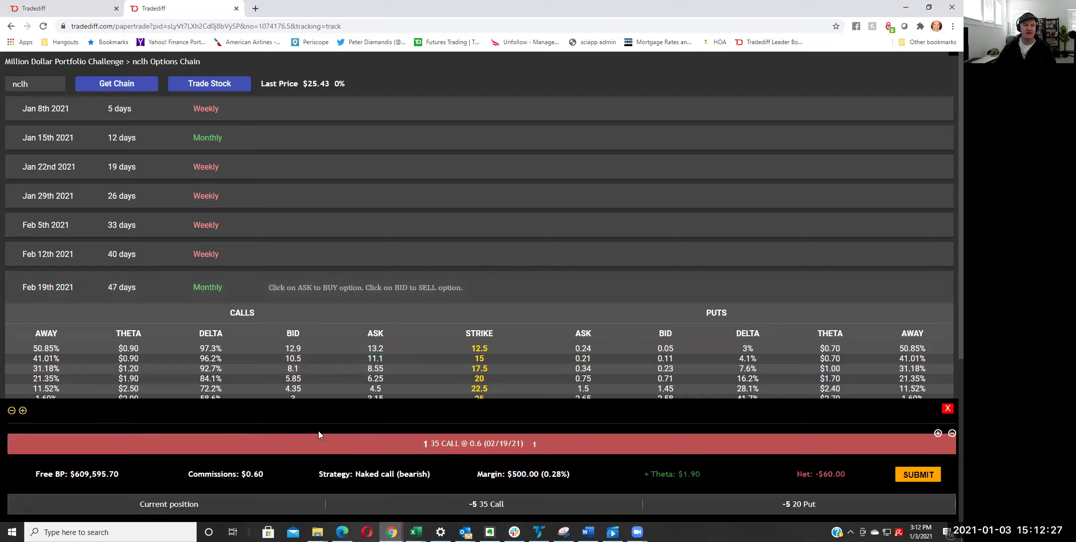
pyautogui.click(23, 411)
pyautogui.click(23, 411)
pyautogui.click(23, 411)
pyautogui.click(22, 411)
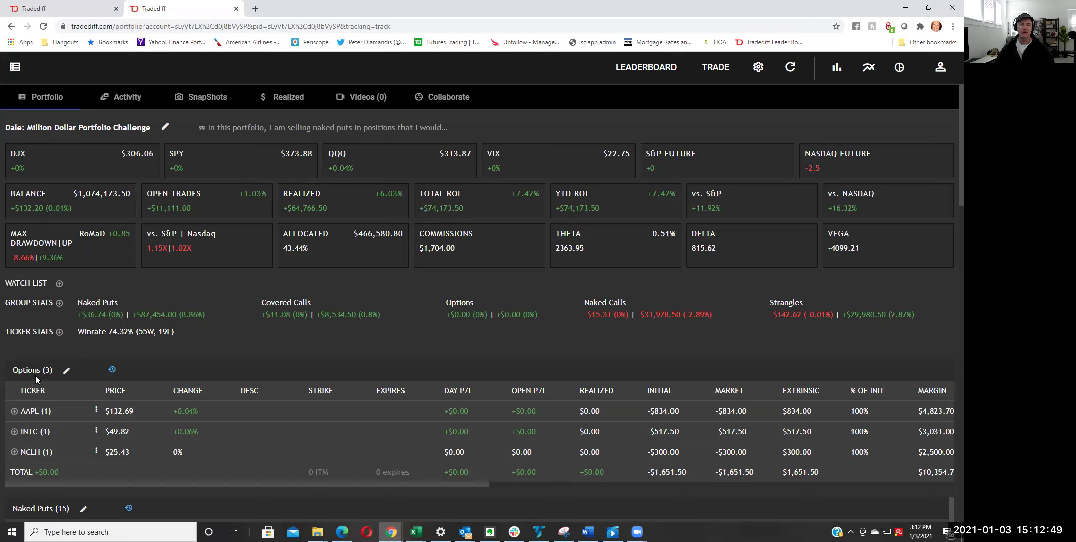
pyautogui.click(96, 412)
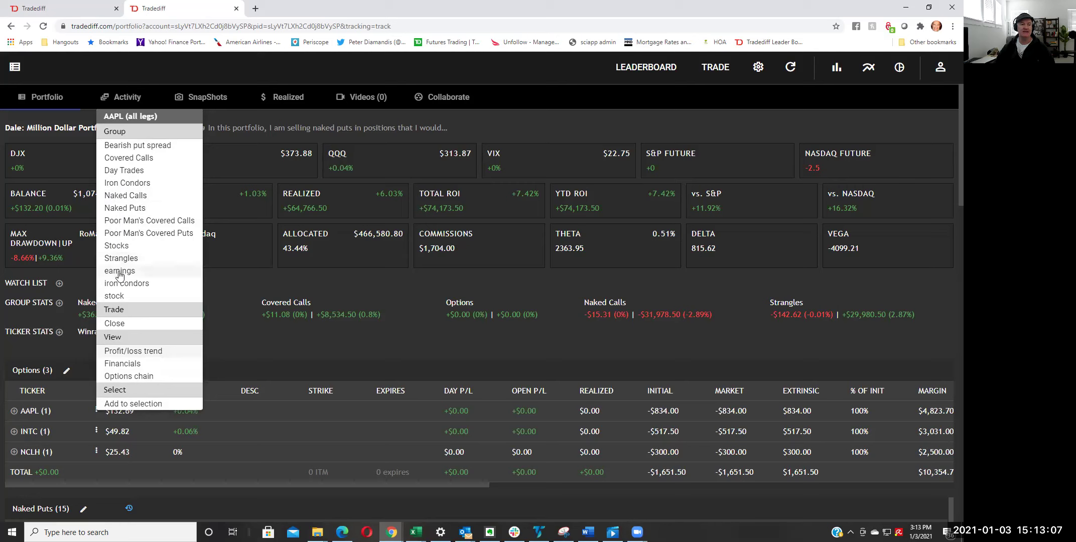
pyautogui.click(753, 79)
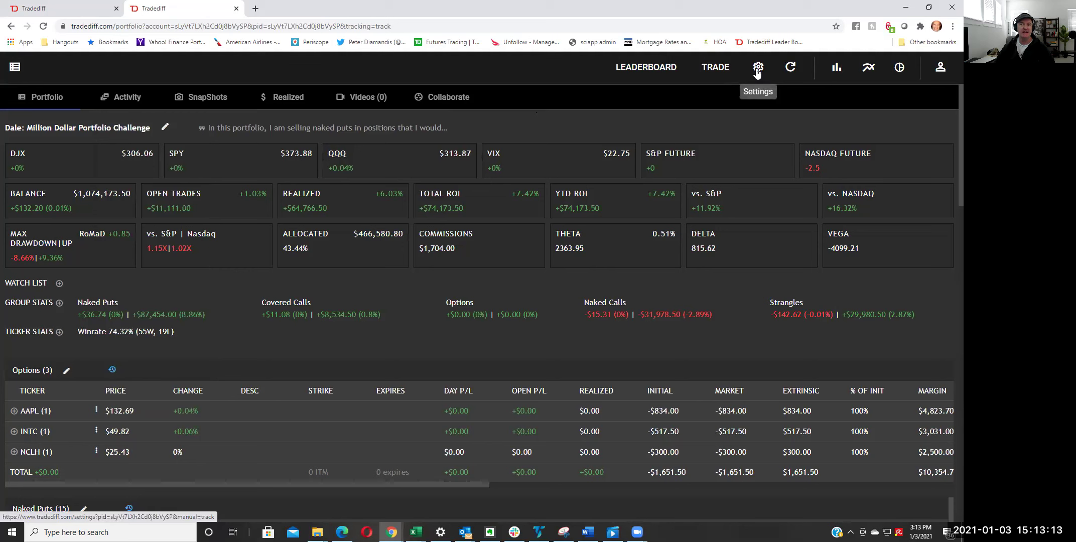
# Reassign positions from each row's action menu: AAPL and INTC to Naked Puts, NCLH to Naked Calls.
pyautogui.click(97, 411)
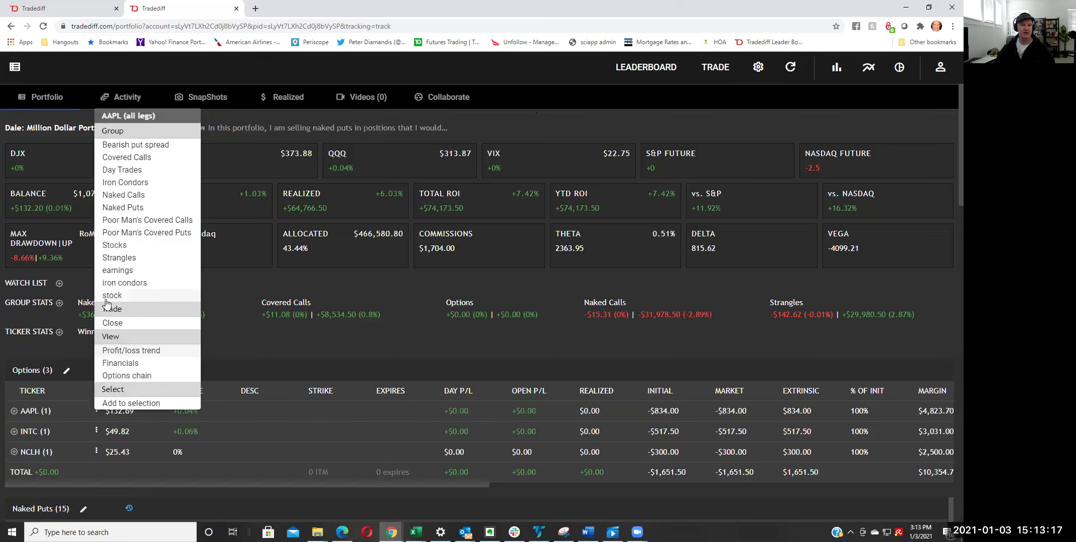
pyautogui.click(131, 208)
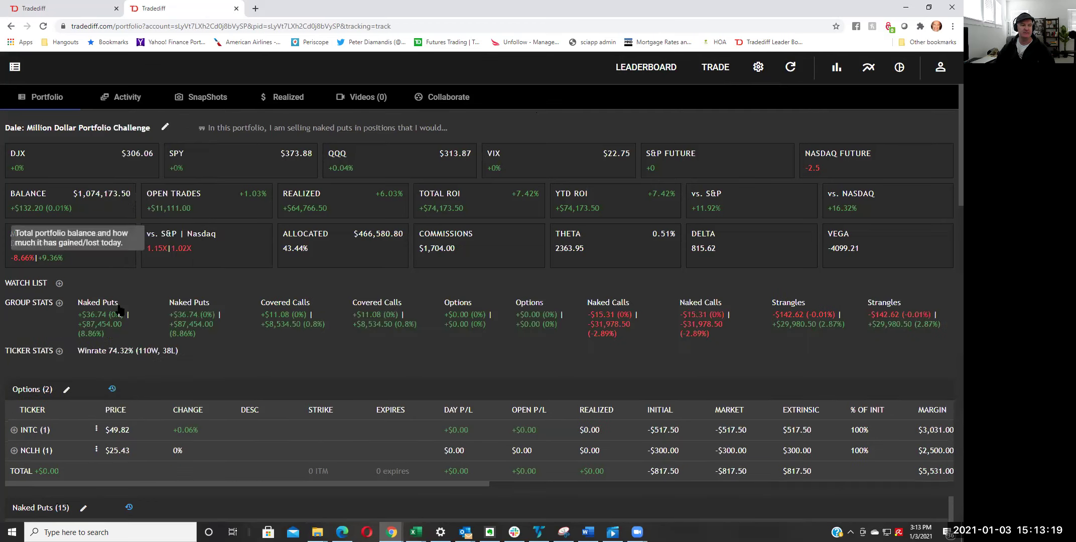
pyautogui.click(96, 430)
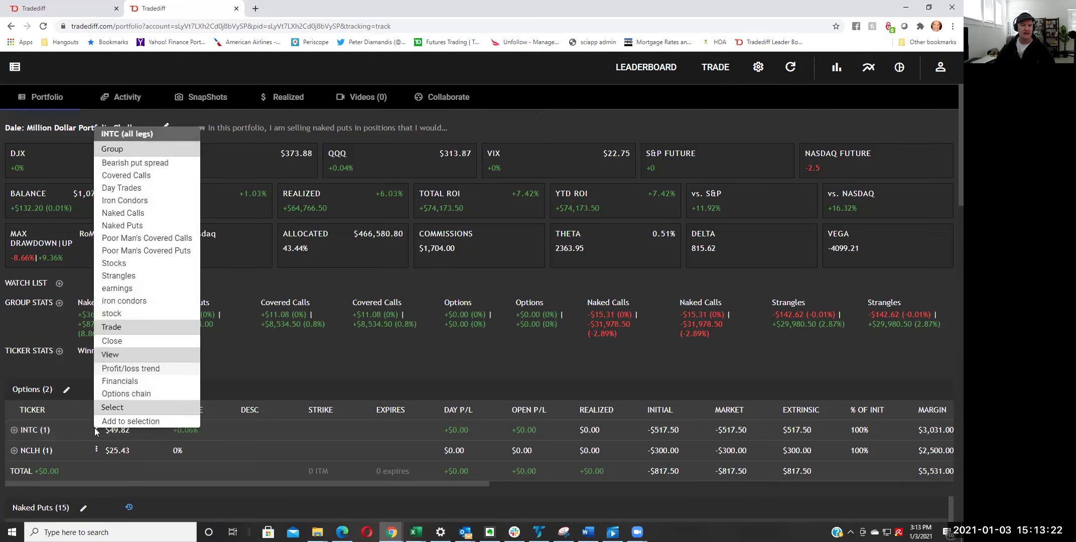
pyautogui.click(116, 226)
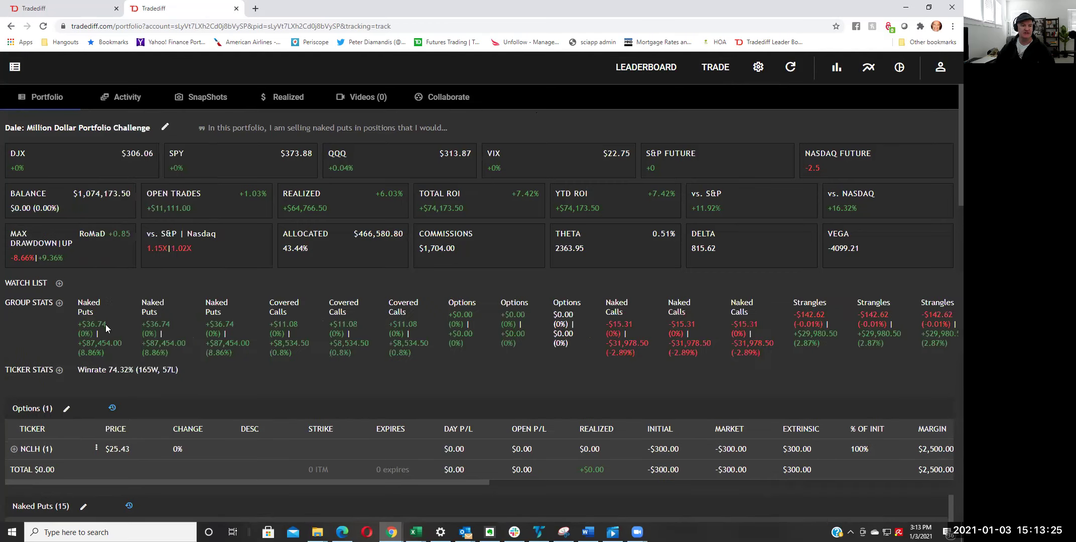
pyautogui.click(96, 449)
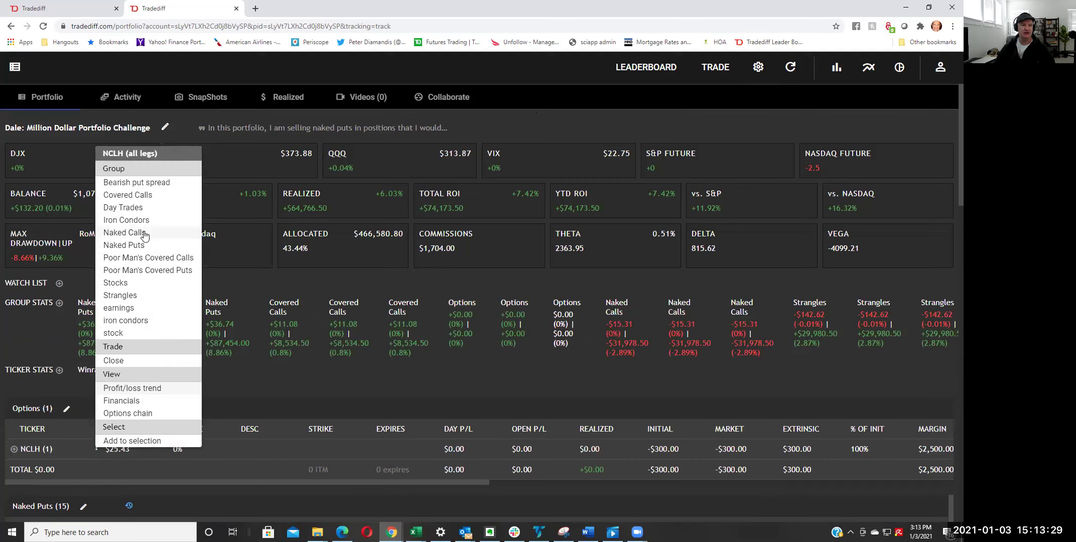
pyautogui.click(161, 232)
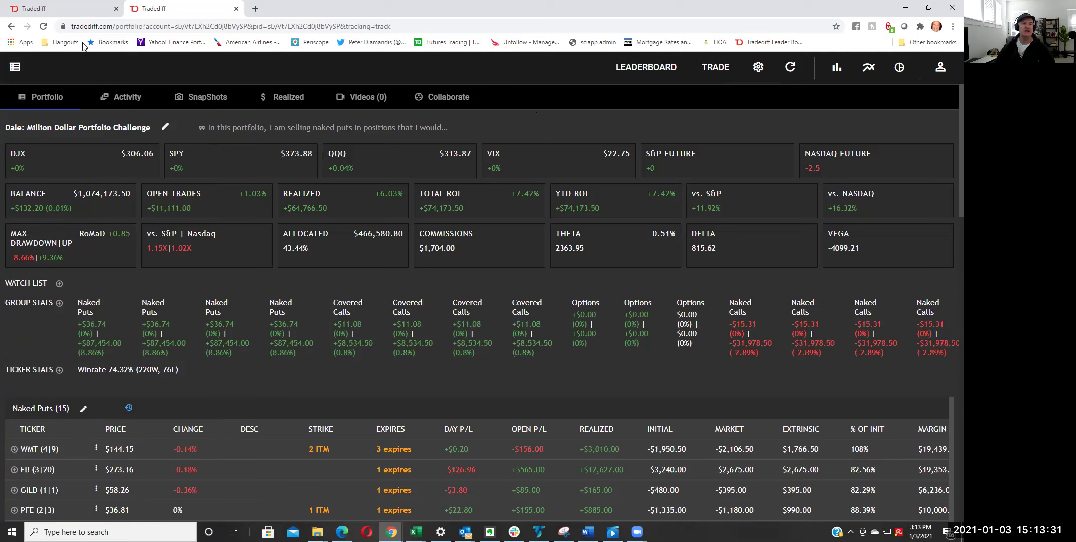
# Reload the portfolio and expand group stats into per-strategy panels, reviewing the Naked Puts totals.
pyautogui.click(43, 25)
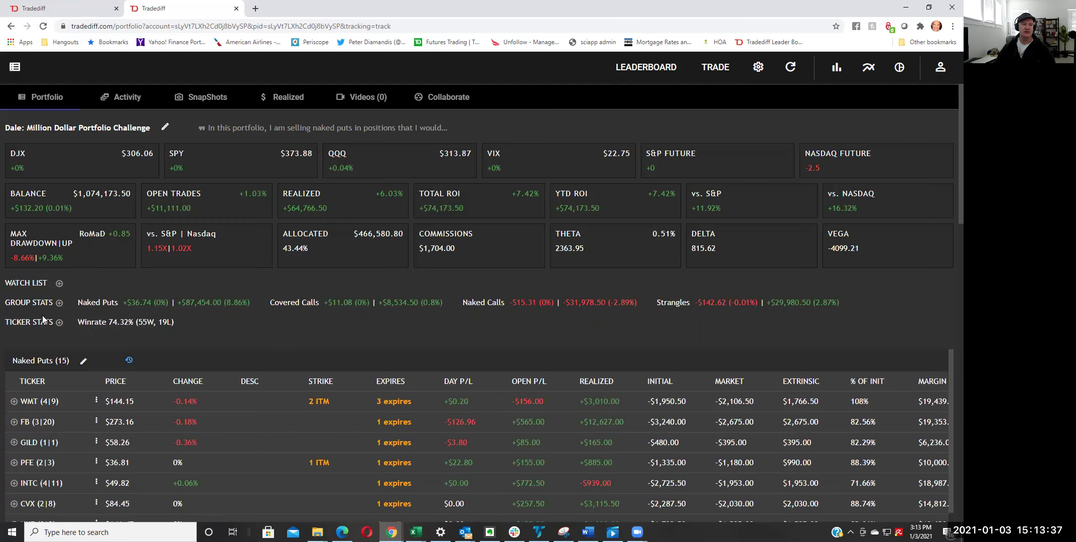
pyautogui.click(59, 302)
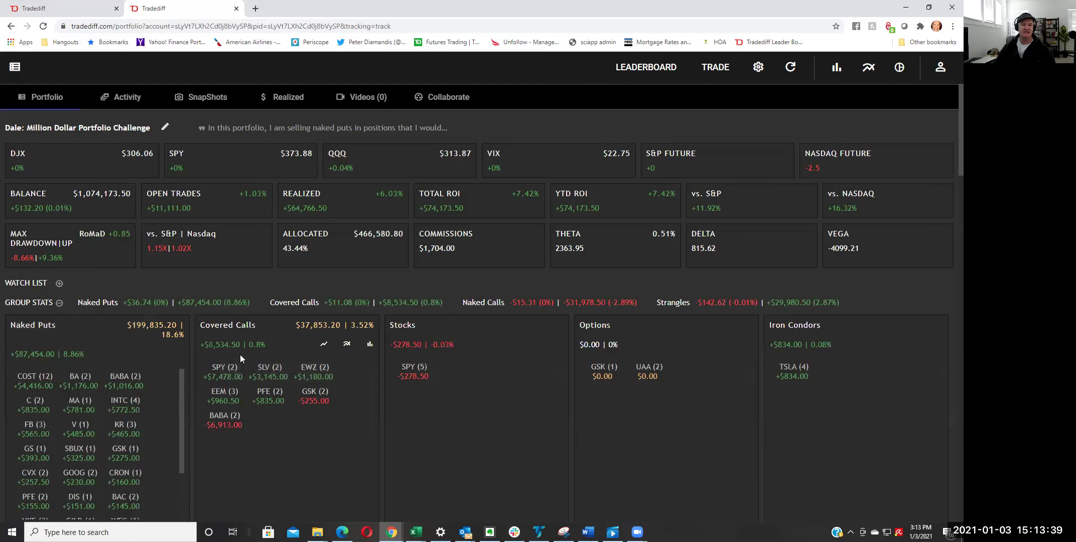
pyautogui.scroll(-2, 239, 354)
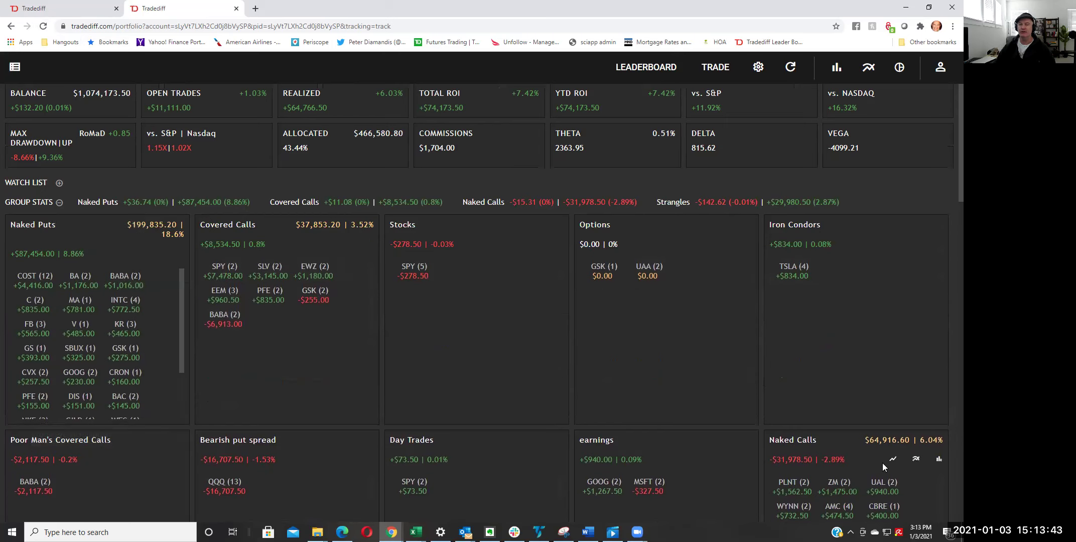
pyautogui.scroll(-1, 888, 462)
pyautogui.scroll(2, 889, 442)
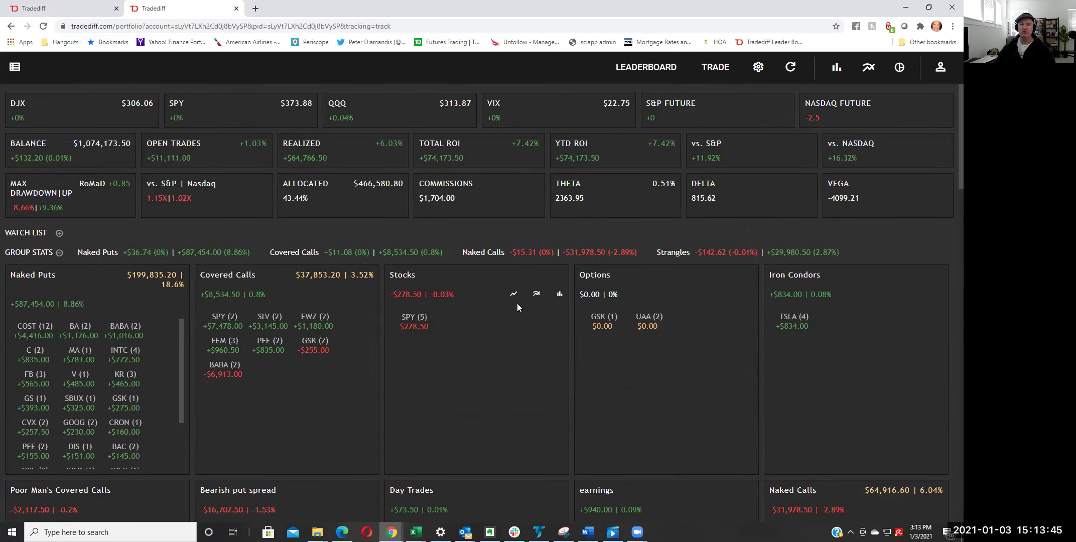
pyautogui.scroll(-1, 444, 295)
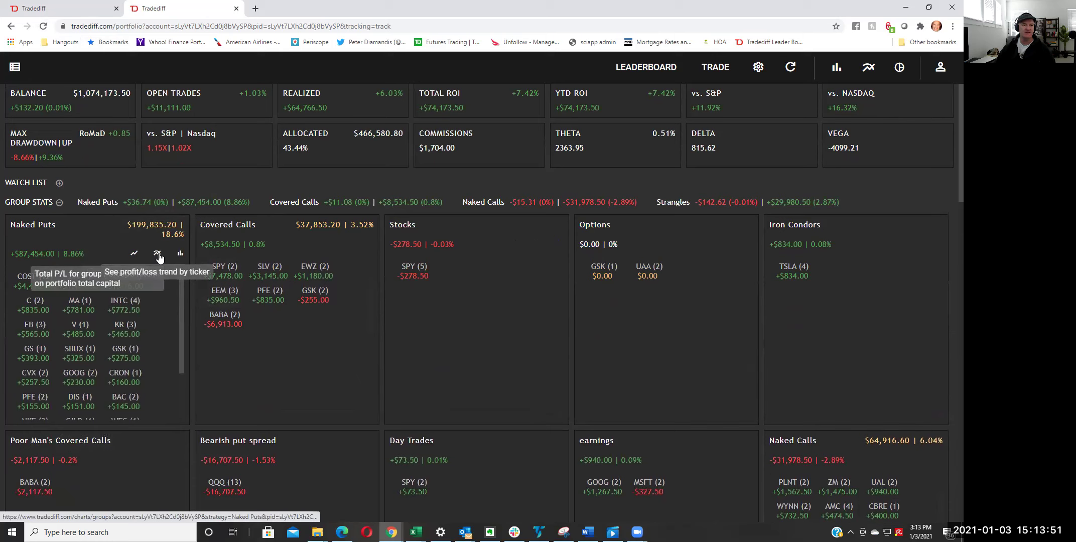
pyautogui.scroll(2, 115, 228)
pyautogui.moveTo(164, 319)
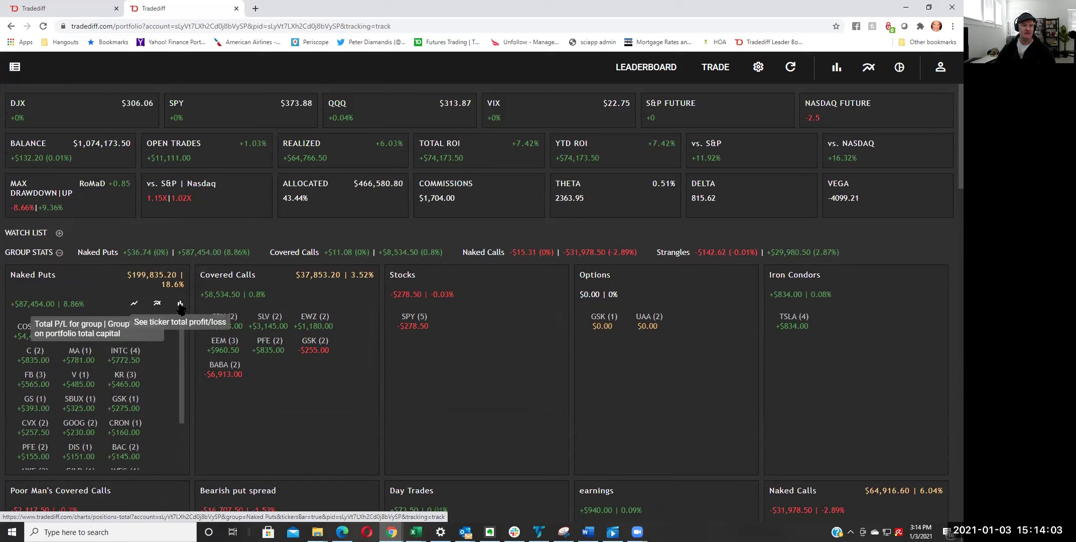
# Check the Naked Puts profit/loss-by-ticker chart, where GOOG leads and INTC is negative, then return.
pyautogui.click(180, 304)
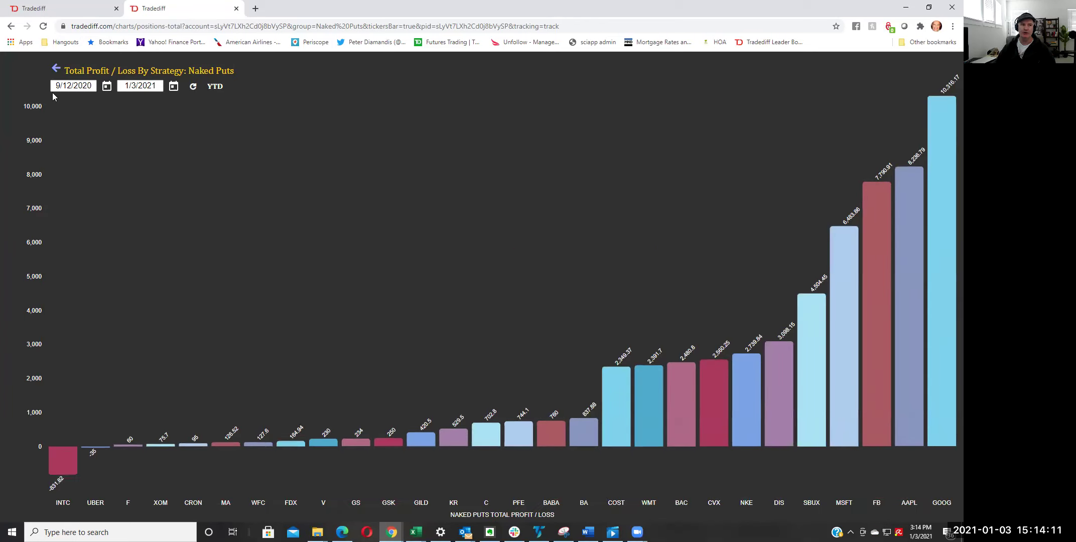
pyautogui.click(55, 71)
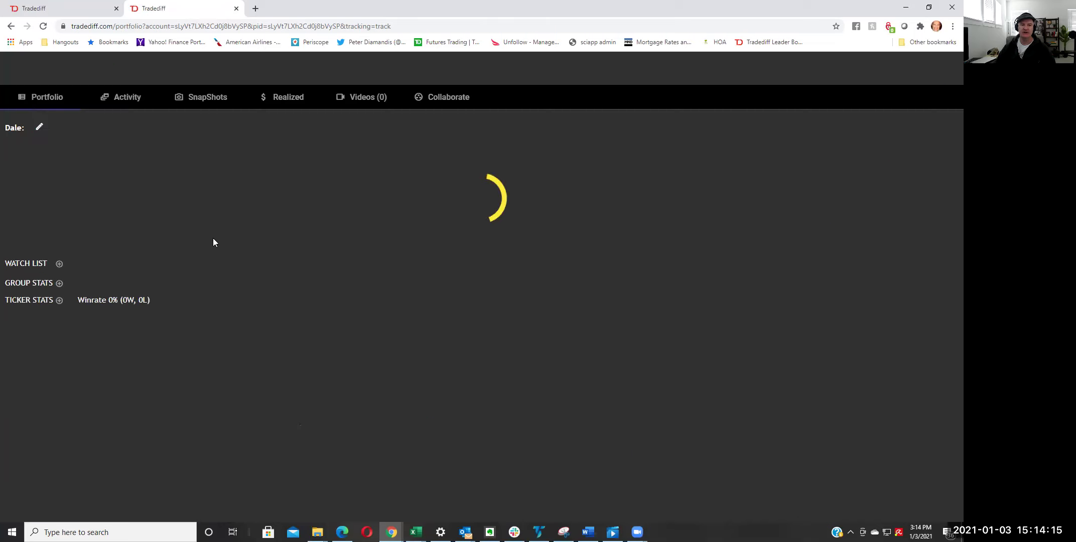